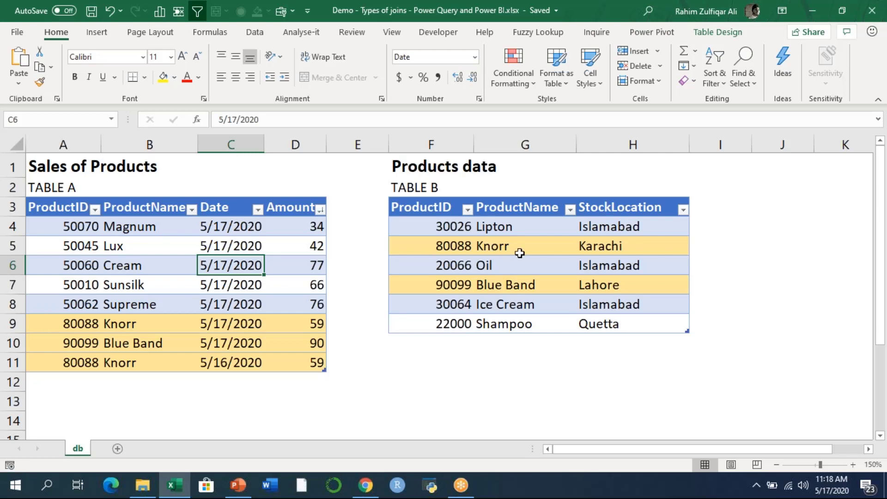
Step: Create a Power Query query from Table A, the Sales of Products table, using its existing table range
click(227, 243)
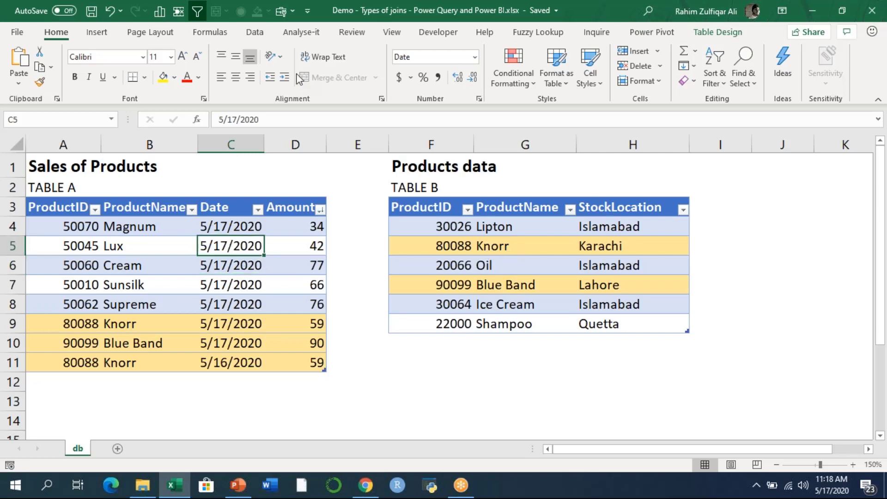
click(254, 32)
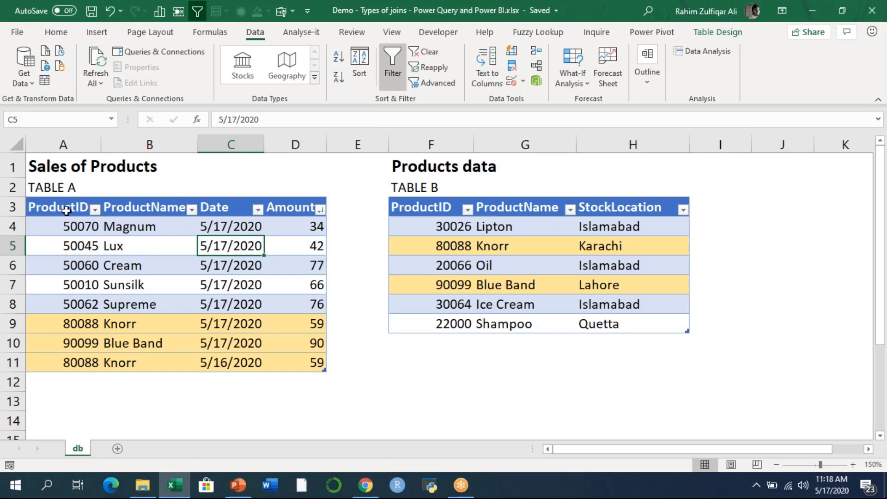
drag(62, 206, 283, 360)
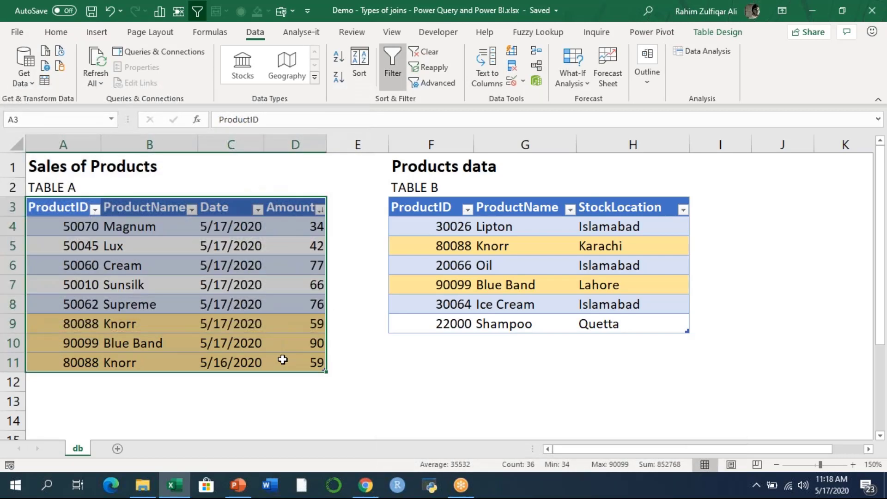
click(261, 323)
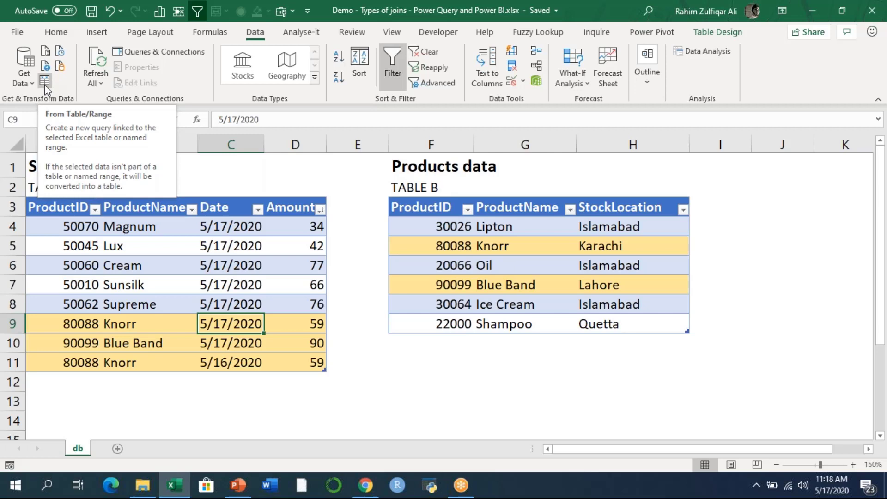
click(258, 284)
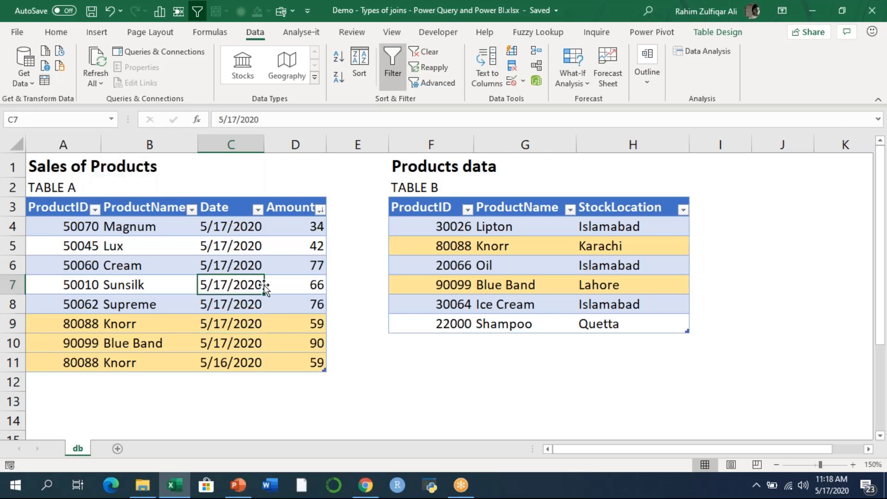
click(45, 82)
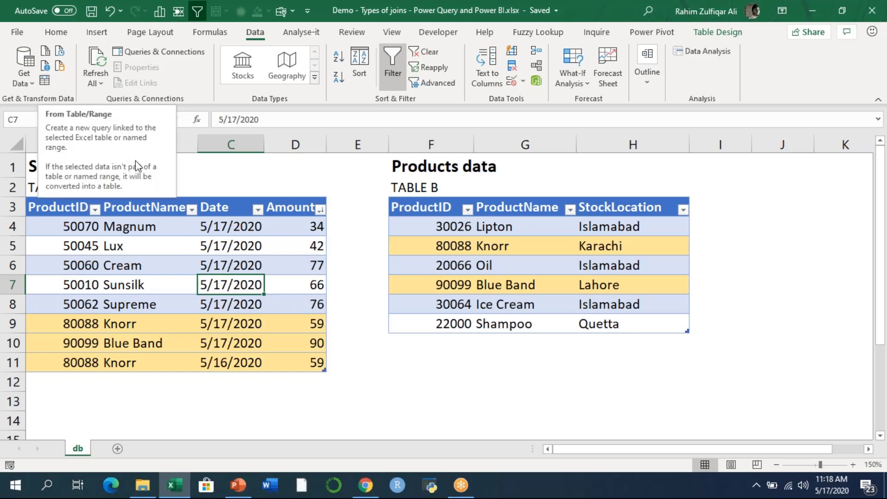
click(45, 81)
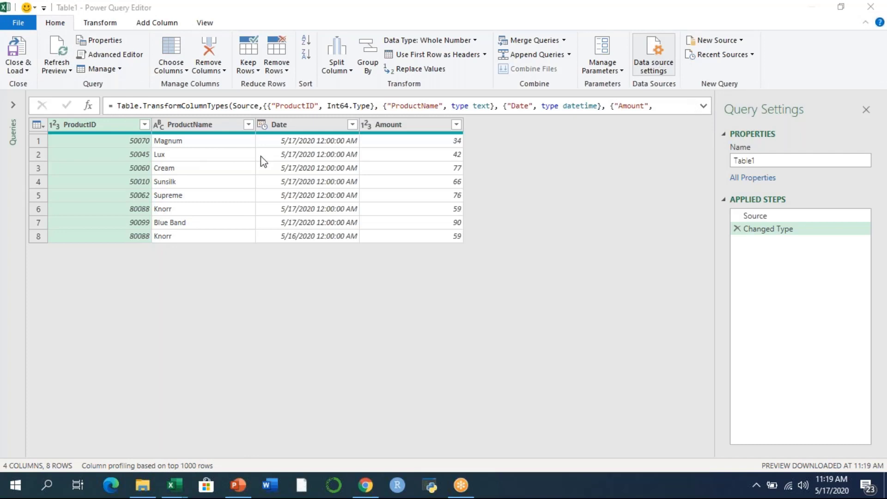
Step: Change the Date column's data type to Date, replacing the current type conversion
click(244, 126)
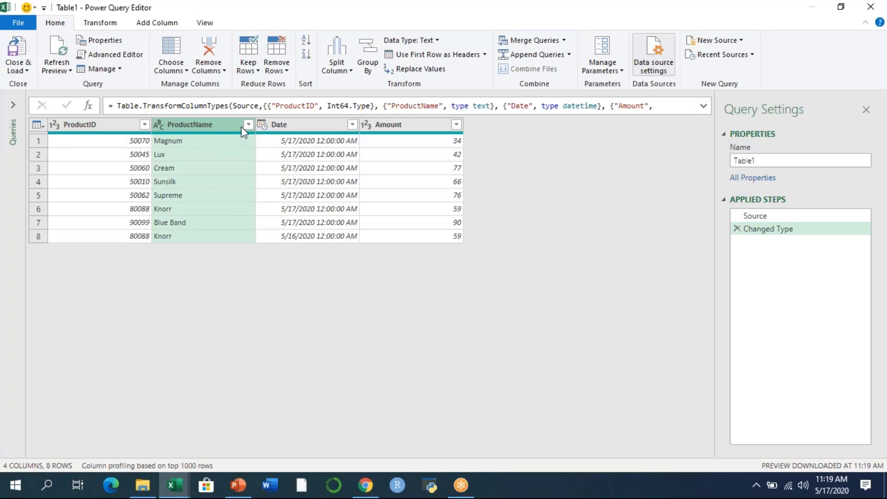
click(308, 125)
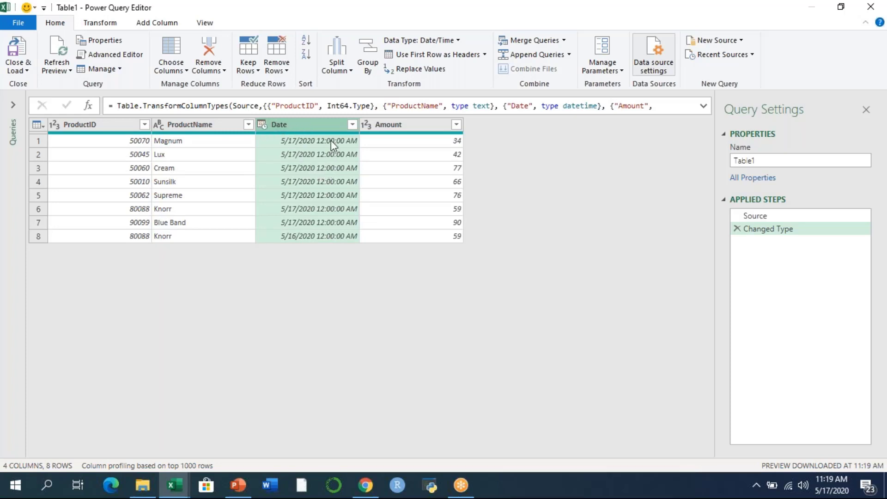
click(265, 123)
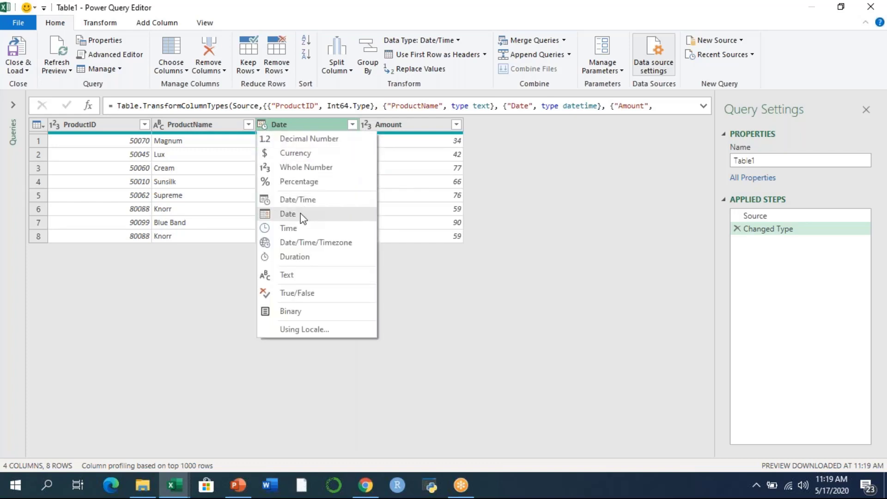
click(301, 213)
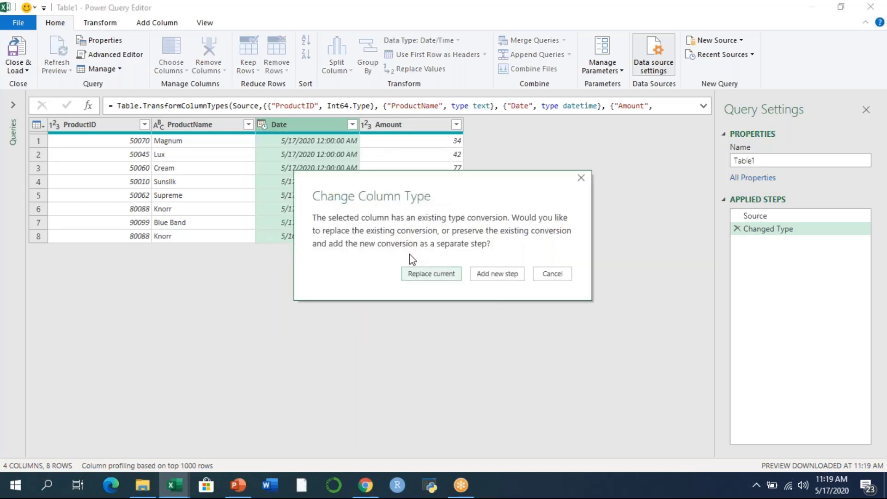
click(436, 276)
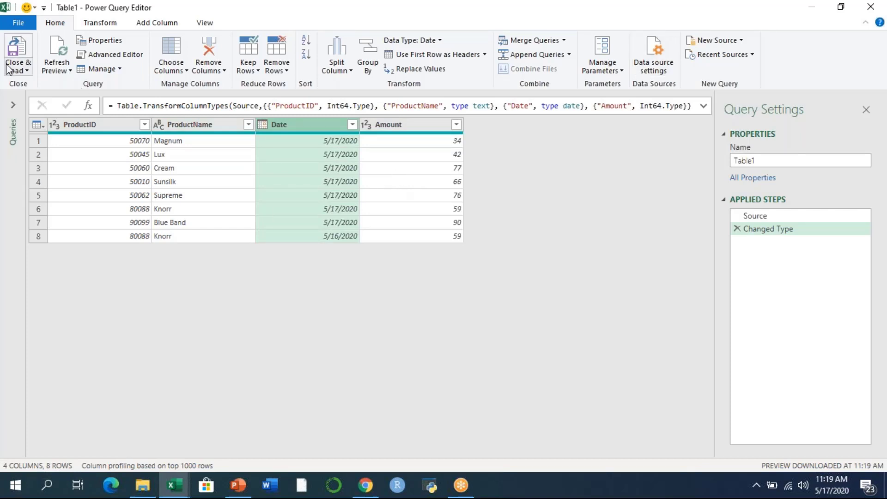
Step: Close the sales query and load it to the workbook with the Only Create Connection option
click(25, 72)
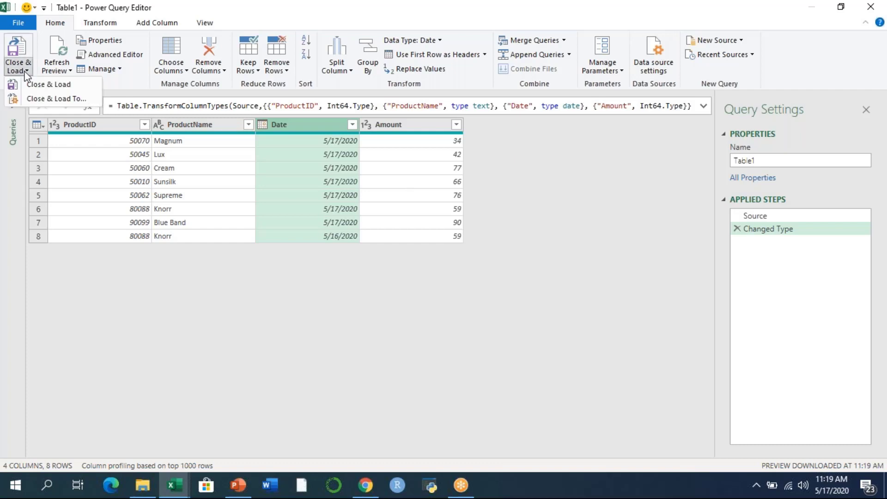
click(46, 98)
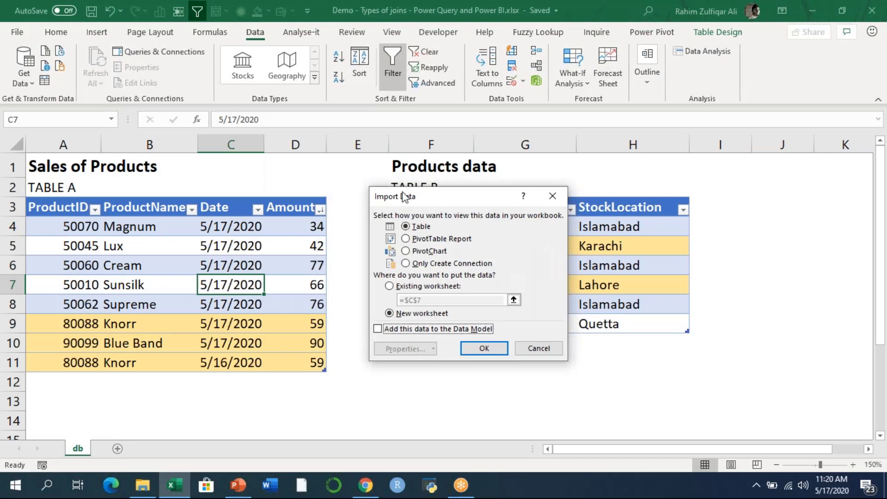
drag(406, 192, 302, 121)
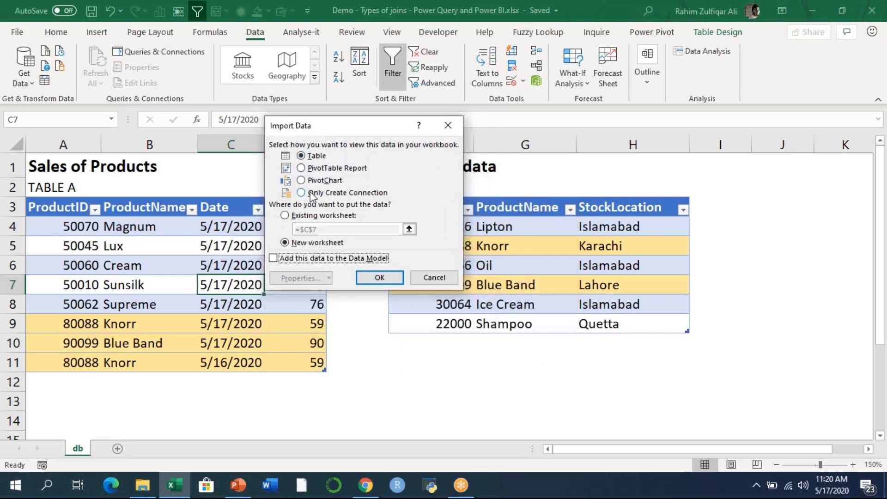
click(315, 193)
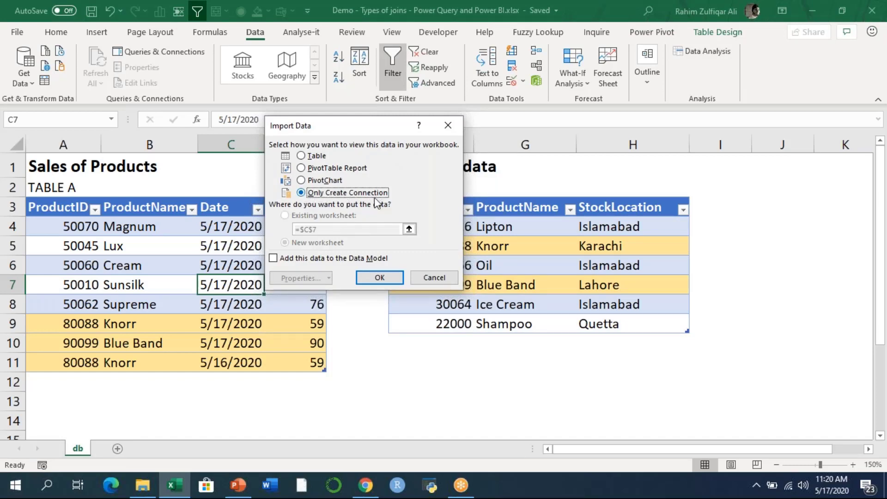
click(373, 278)
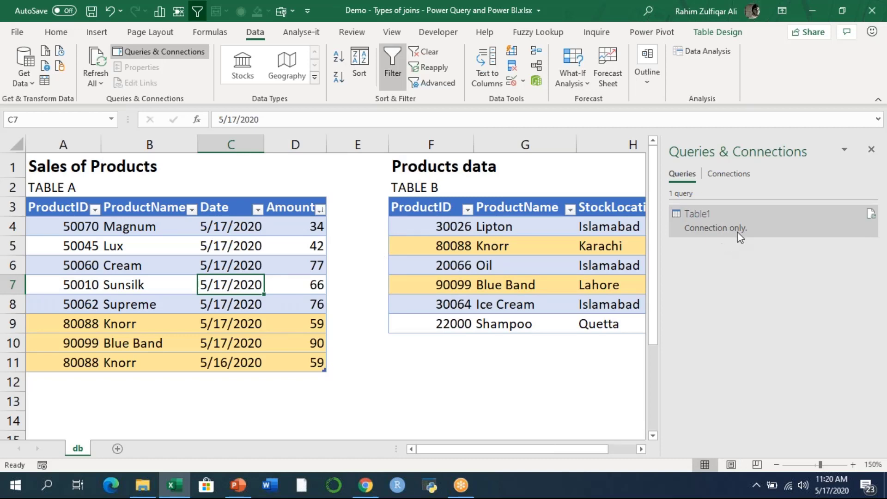
mouse_move(717, 216)
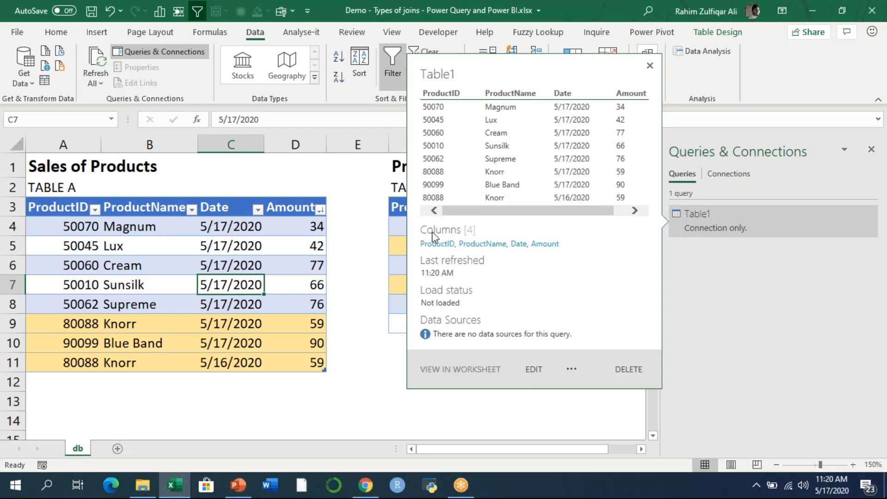
Step: Create a query from Table B, the Products data table, and load it with the Only Create Connection option
click(438, 243)
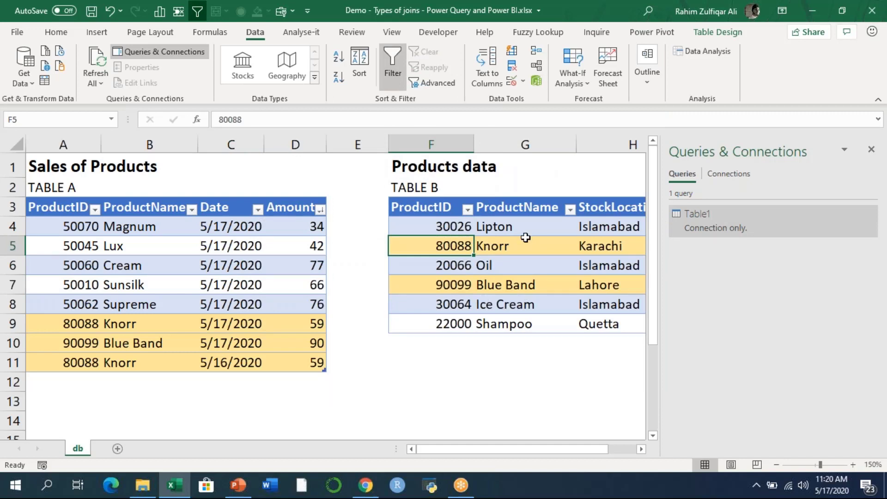
click(45, 82)
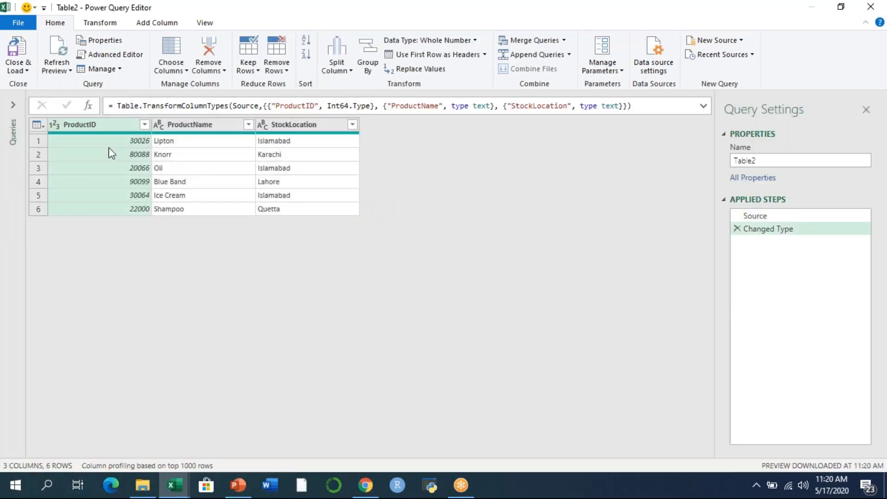
click(23, 75)
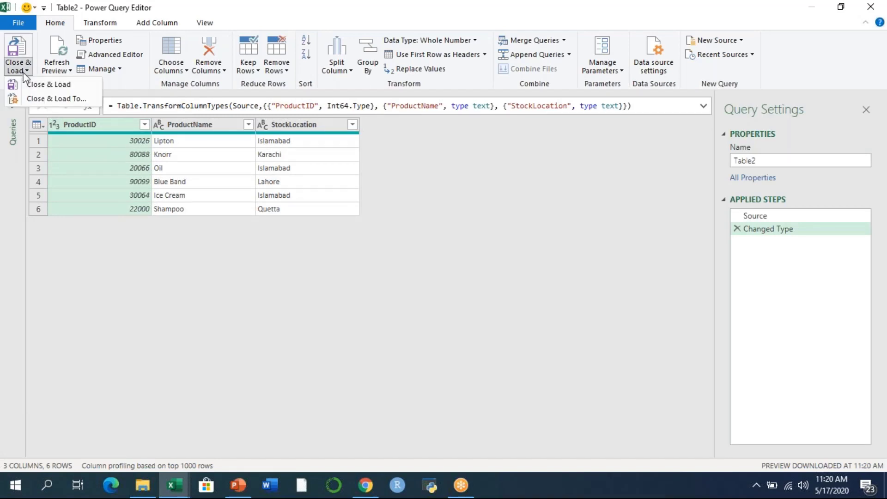
click(48, 85)
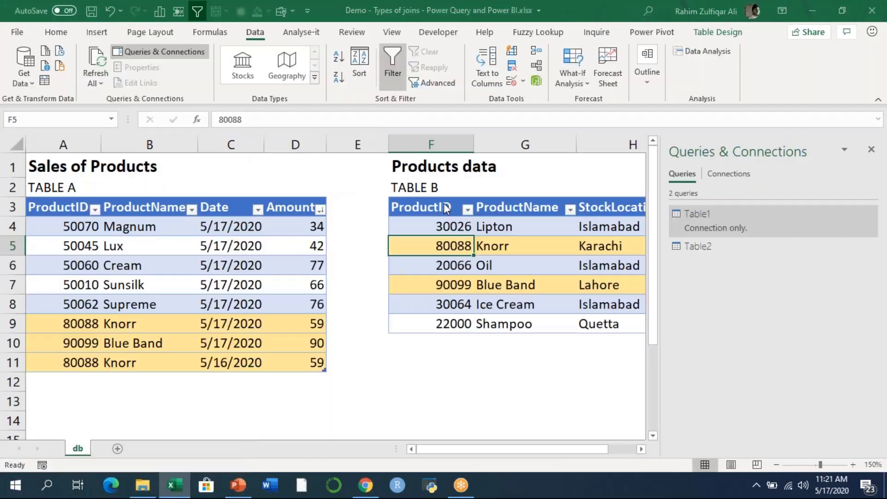
click(351, 193)
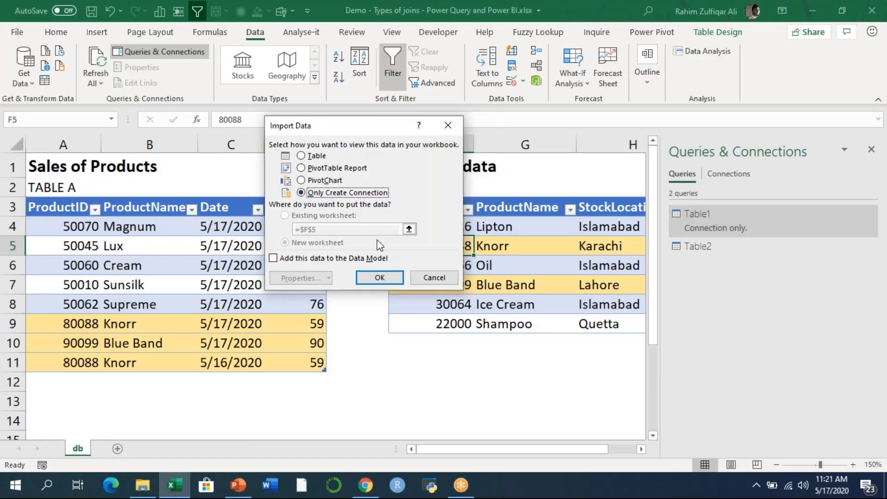
click(378, 278)
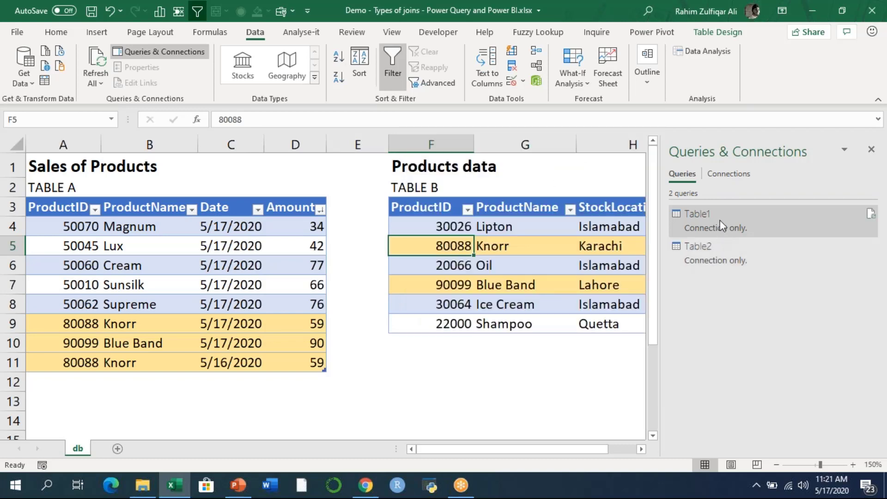
click(273, 247)
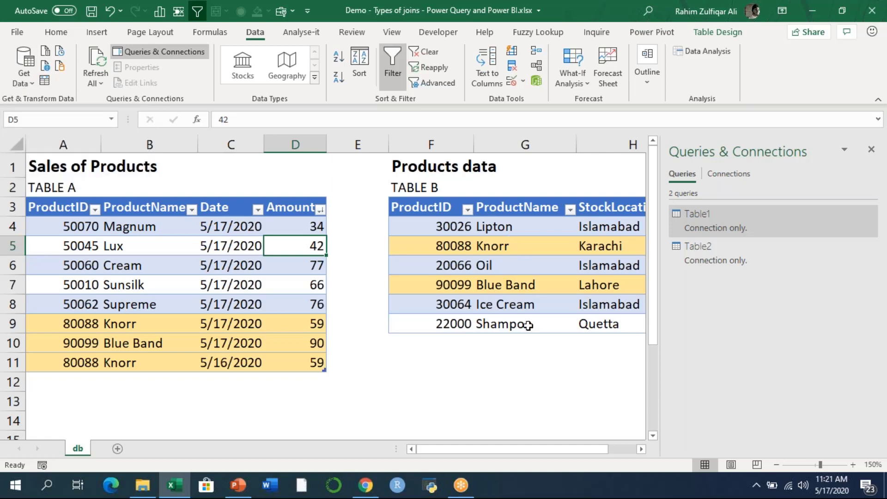
click(461, 485)
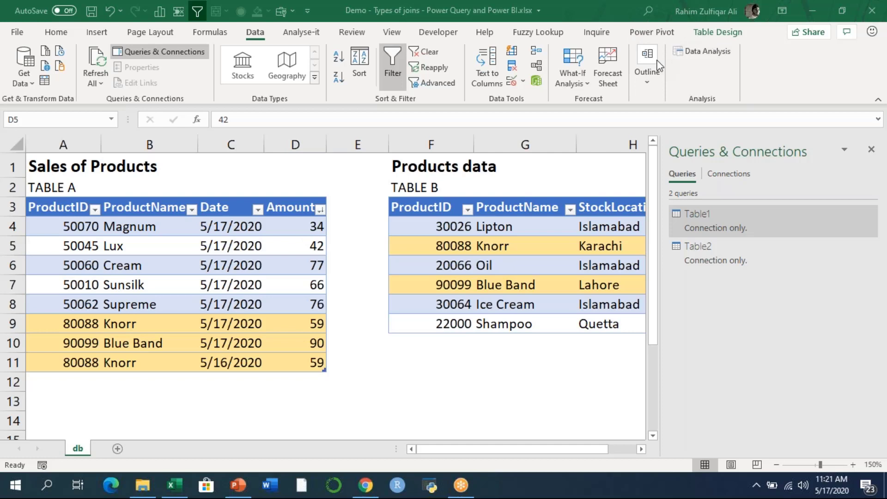
Step: Start a merge of the two queries with Table1 as the first table and Table2 as the second
click(22, 83)
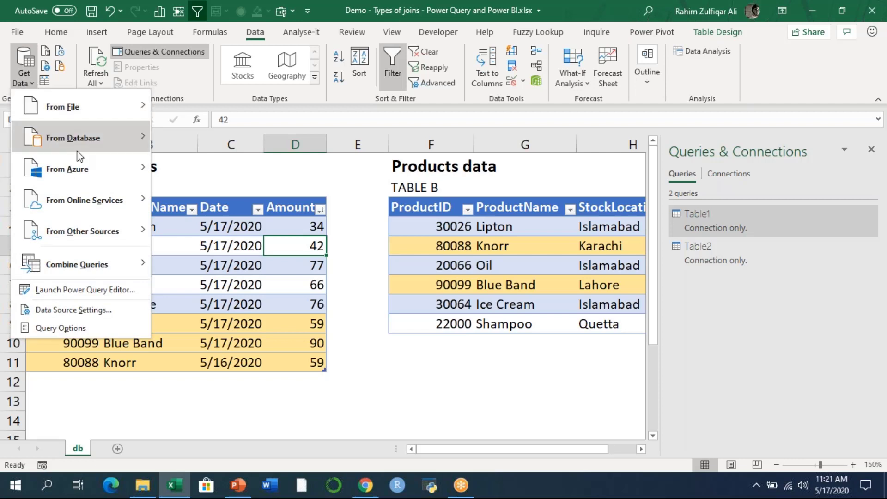
mouse_move(96, 261)
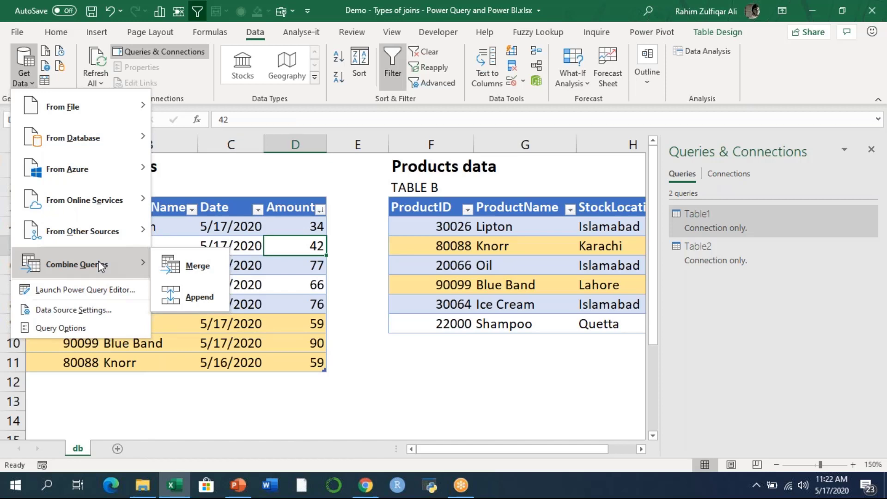
click(189, 266)
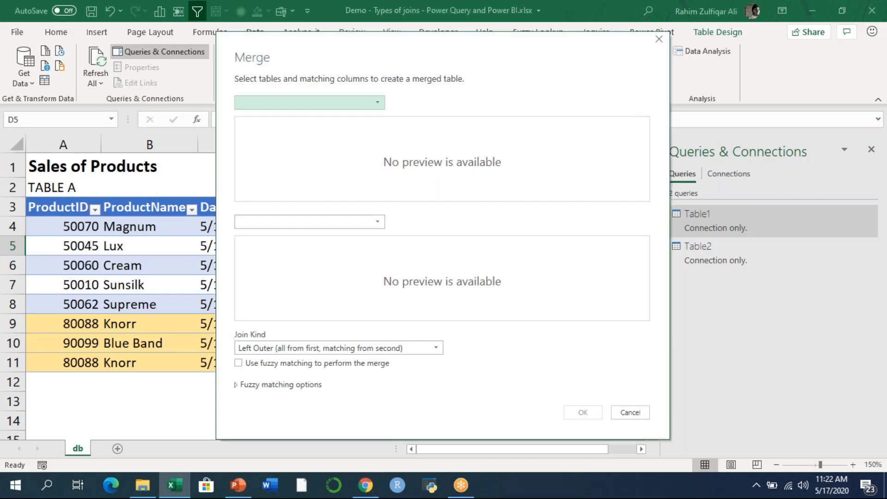
click(265, 102)
click(258, 119)
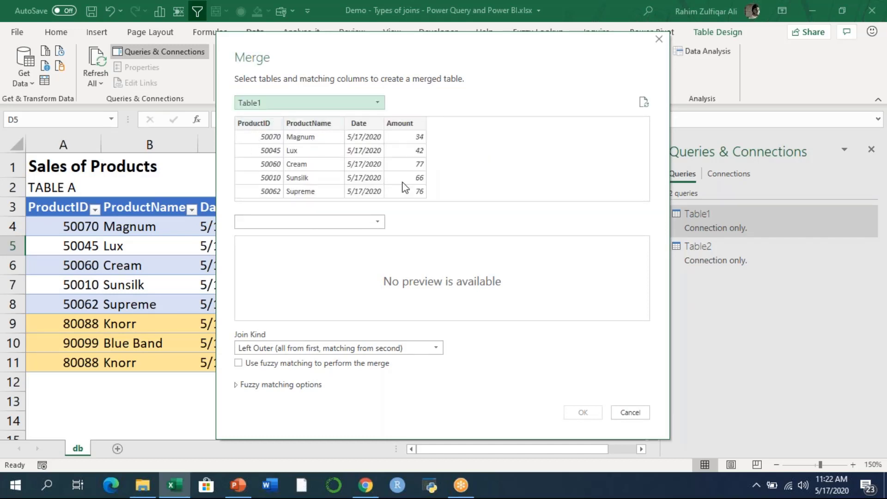
click(306, 222)
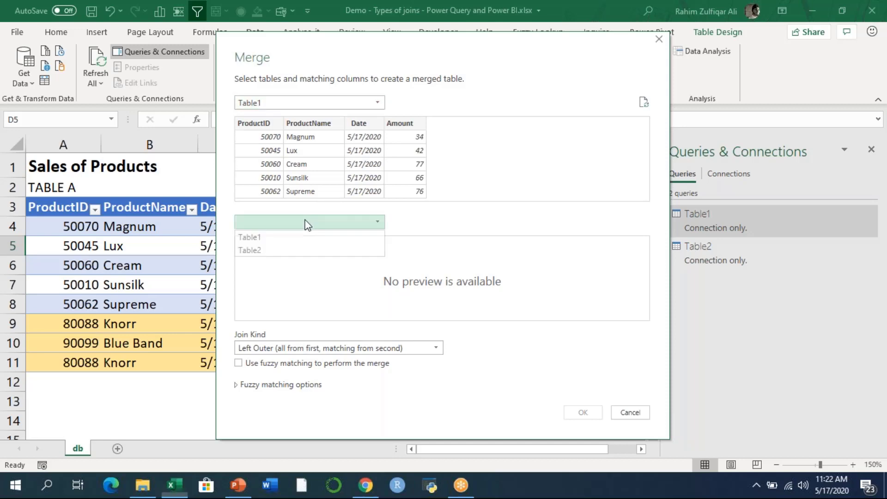
click(257, 251)
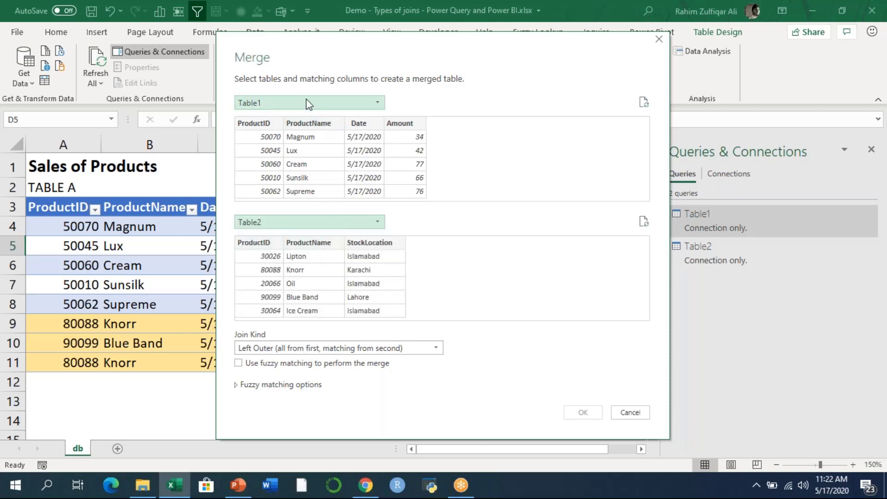
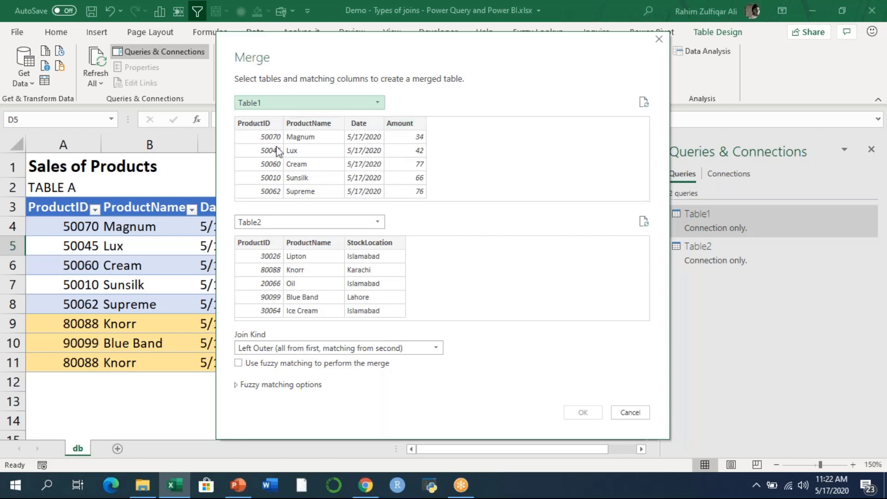
click(258, 222)
click(255, 251)
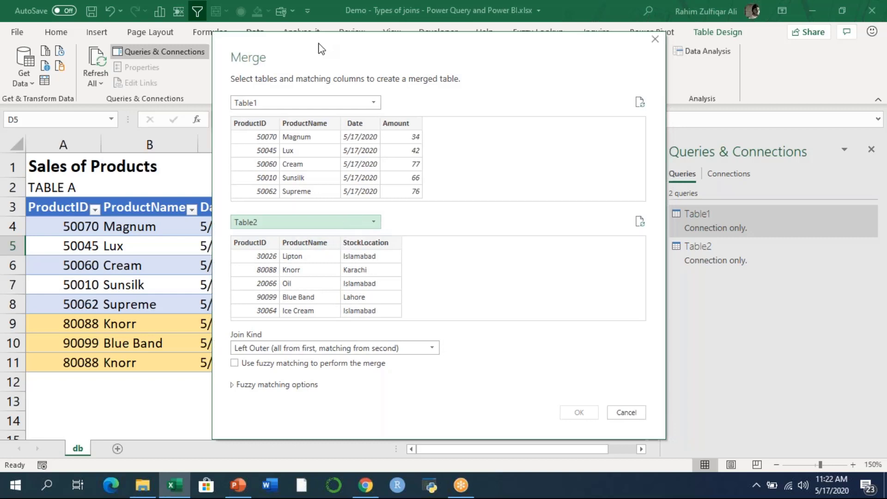
Step: Merge Table1 with Table2 on their ProductID columns using the Left Outer join kind
click(346, 335)
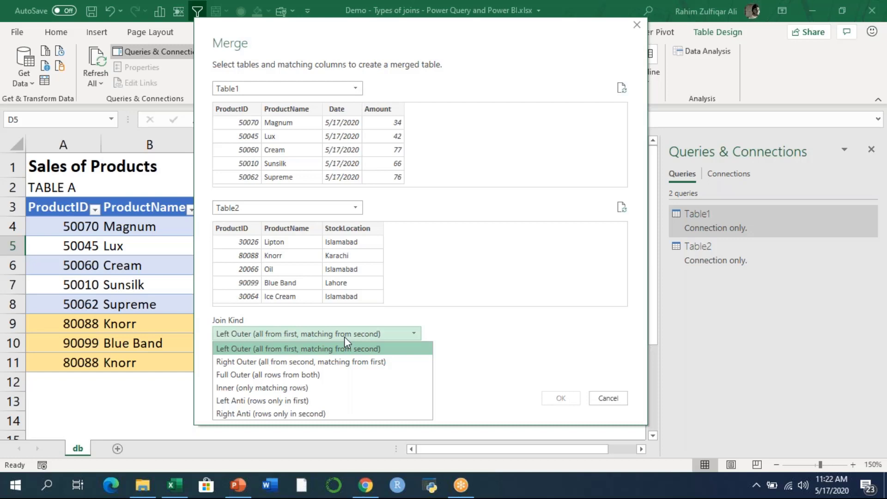
click(304, 350)
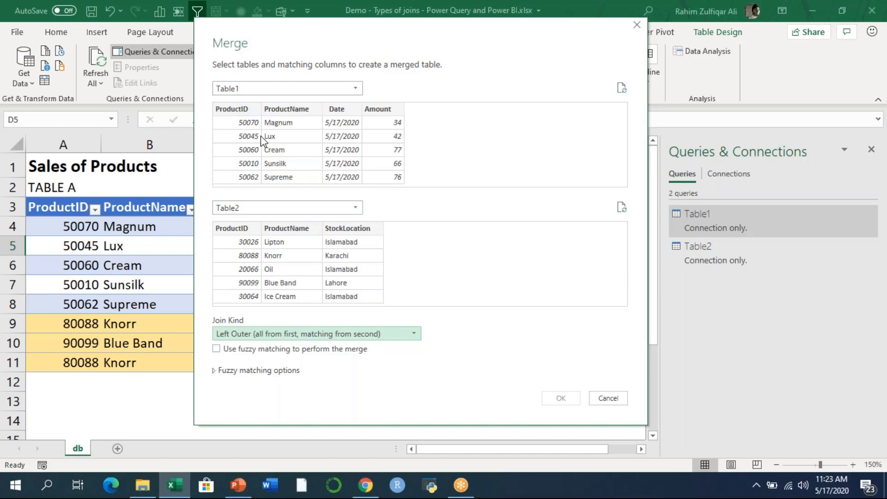
click(246, 111)
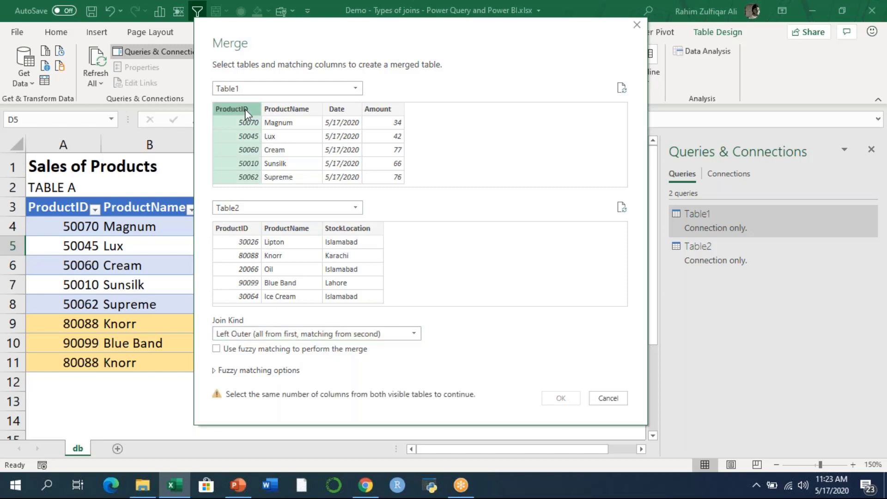
click(247, 227)
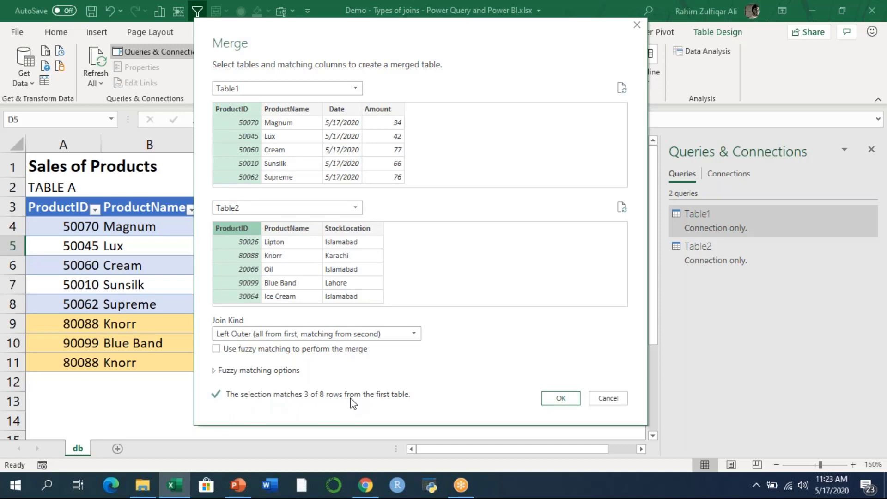
click(561, 398)
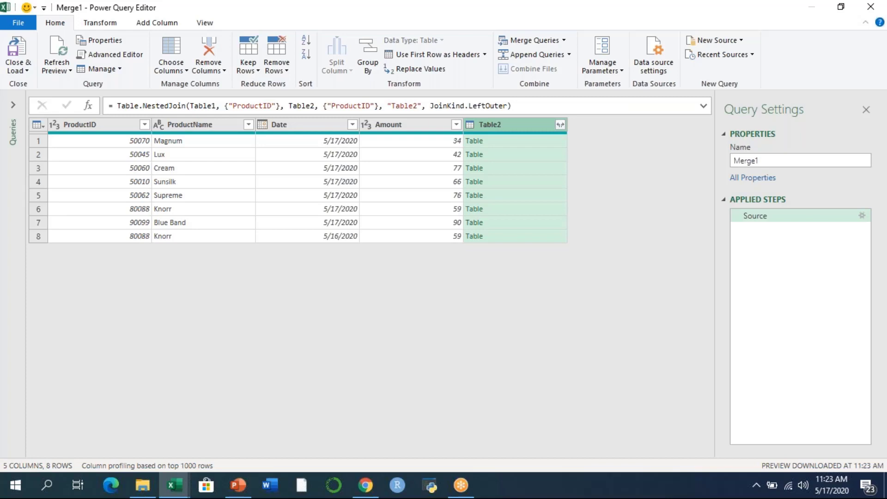
Step: Expand all columns of the merged Table2 column without the original column name prefix, and load the result into the workbook
click(560, 125)
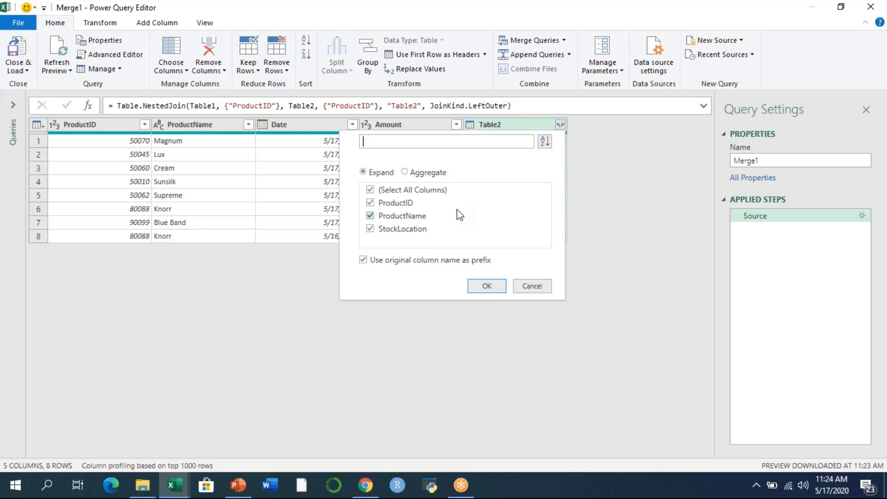
click(370, 229)
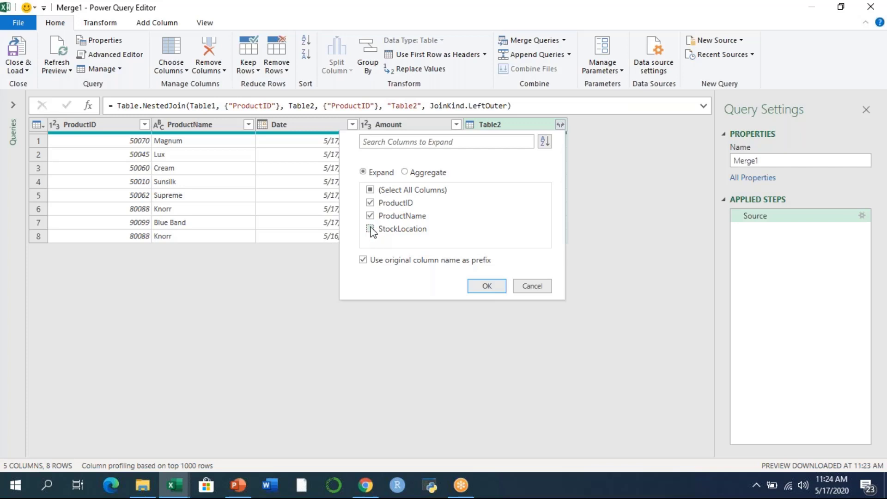
click(425, 174)
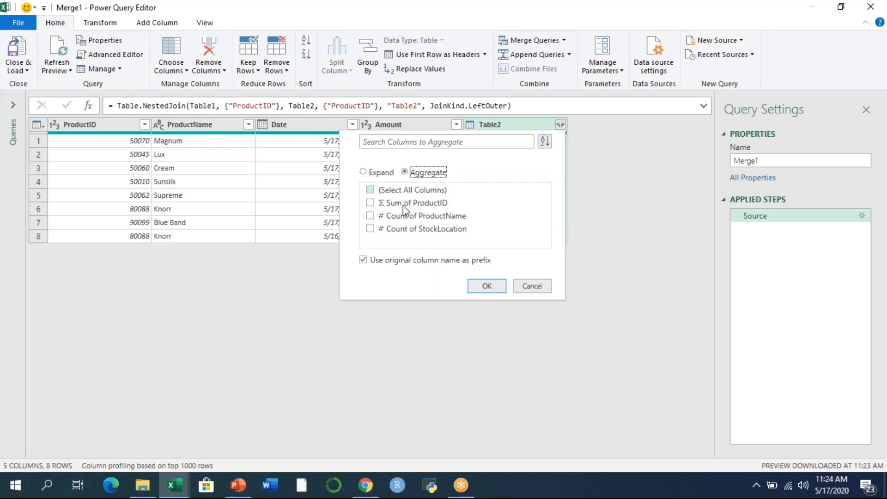
click(377, 173)
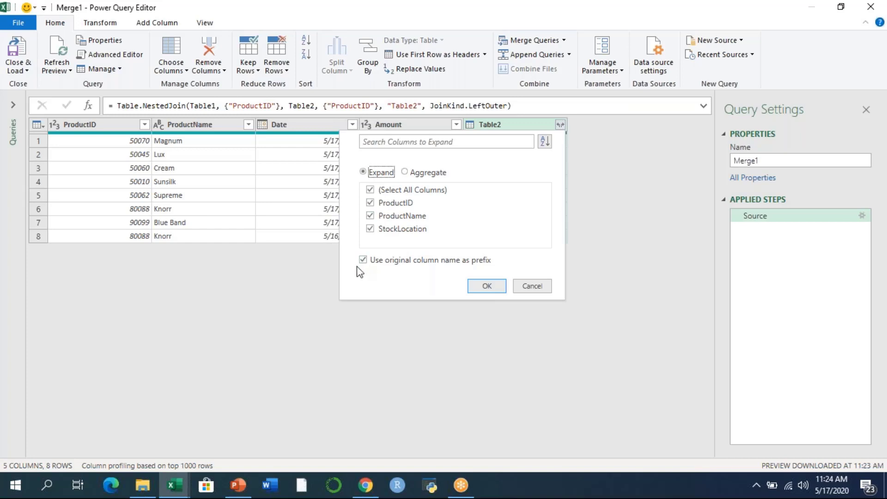
click(383, 258)
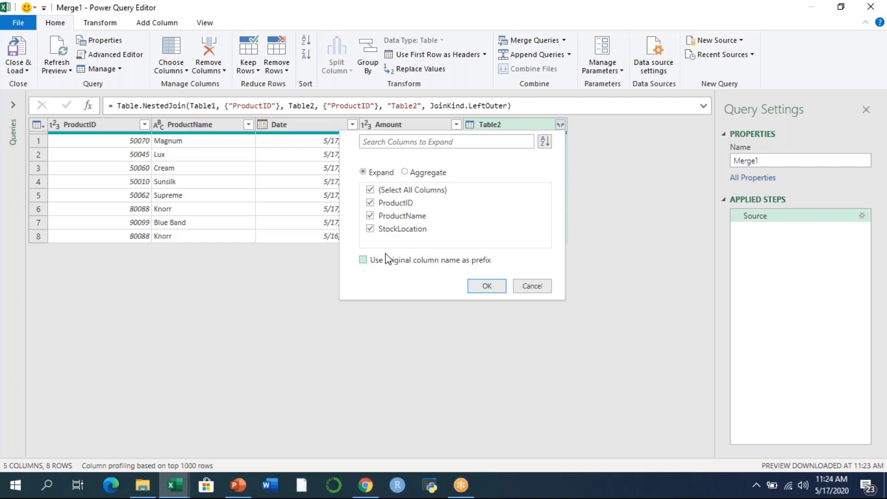
click(486, 286)
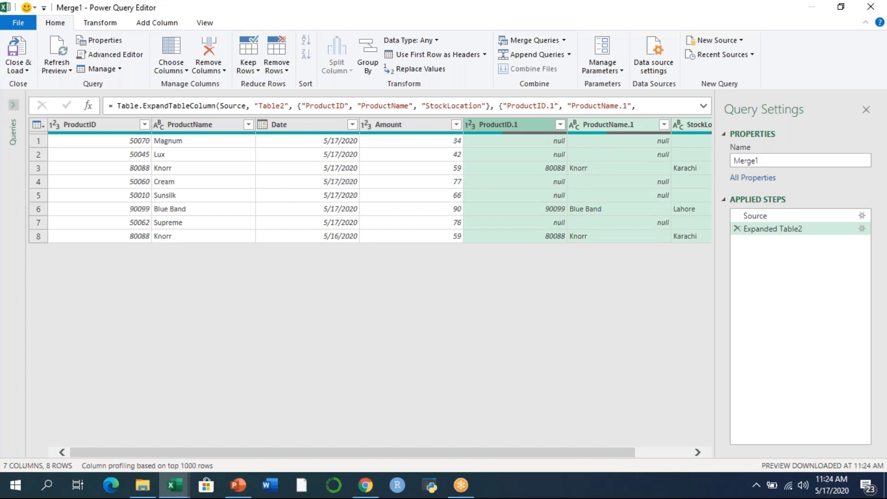
click(20, 71)
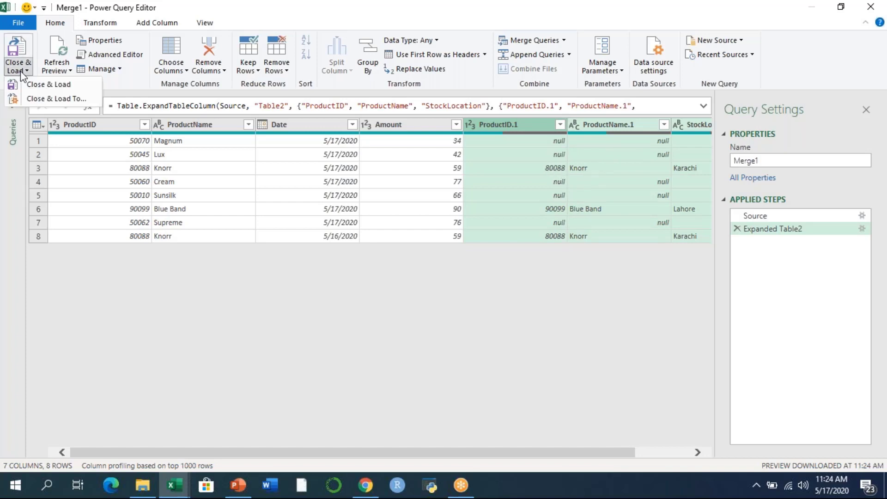
click(42, 85)
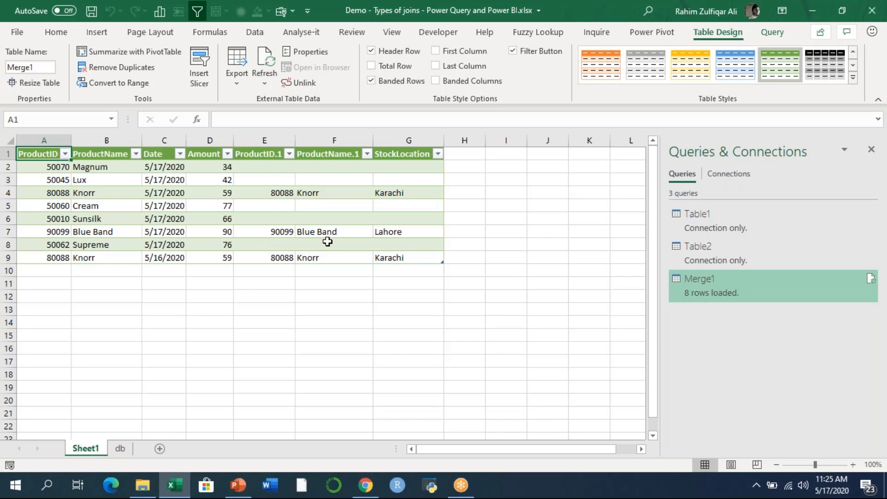
Step: Return to the db sheet and start another query merge with Table1 as the first table
click(122, 449)
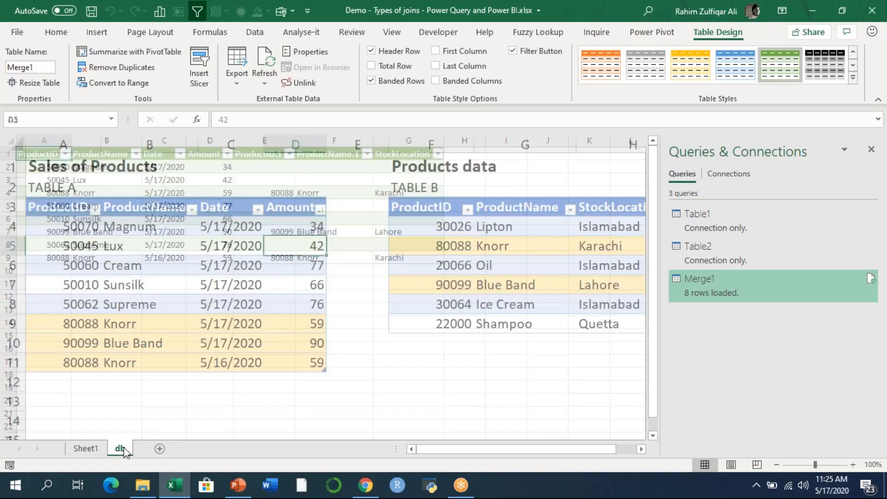
click(173, 241)
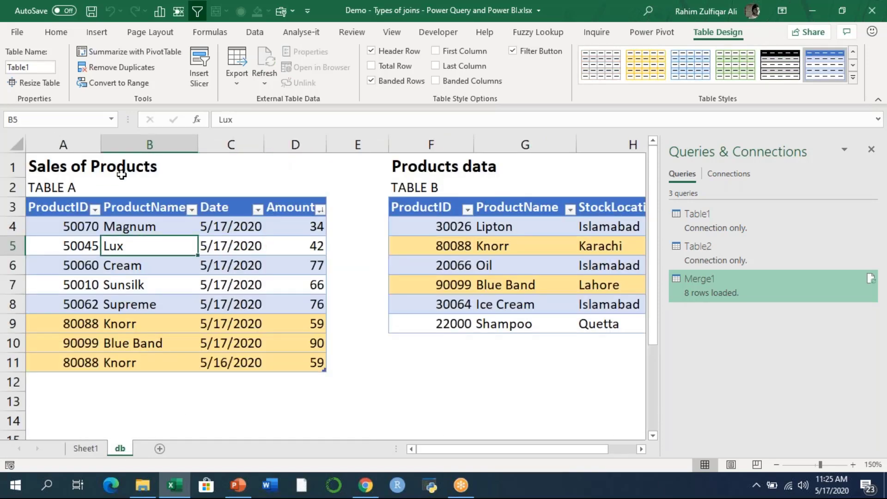
click(255, 33)
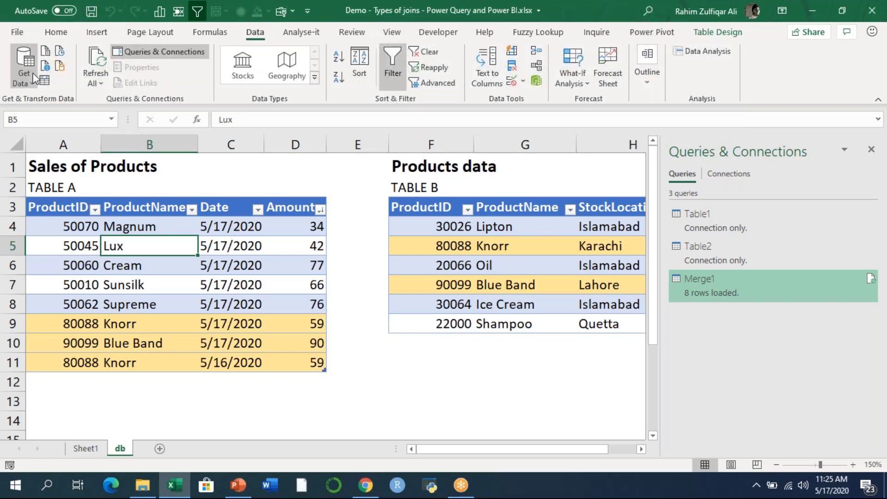
click(24, 73)
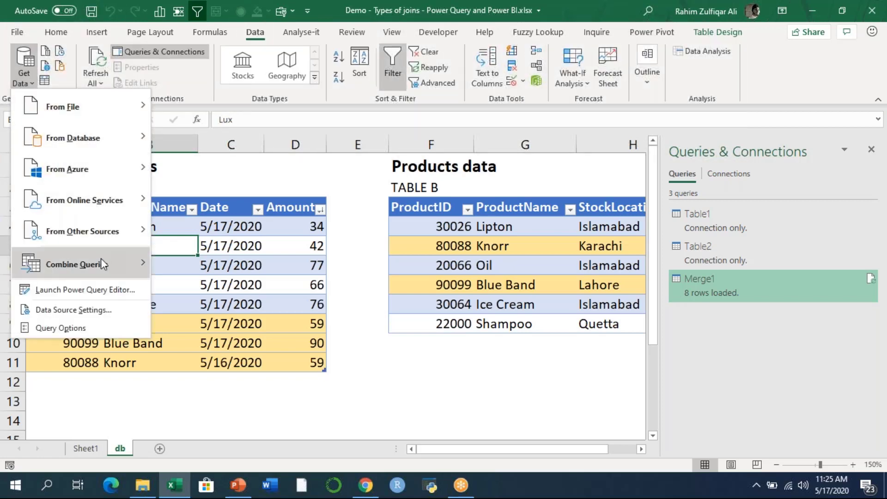
mouse_move(98, 264)
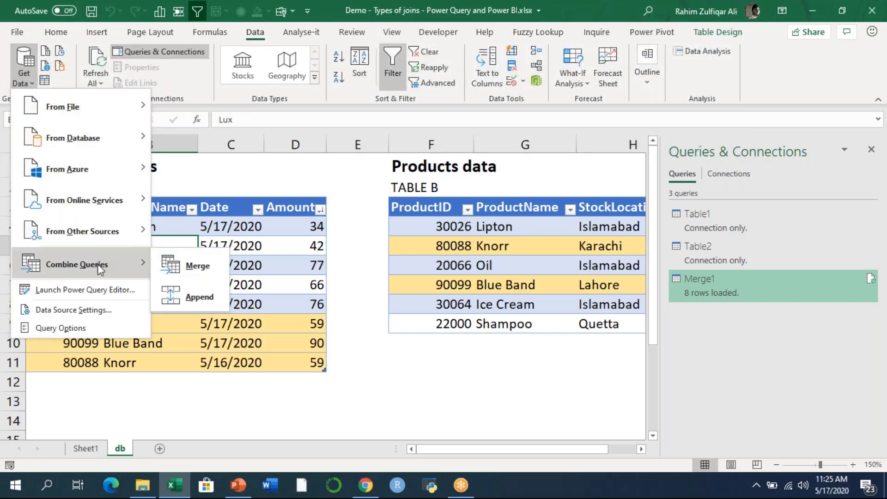
click(212, 273)
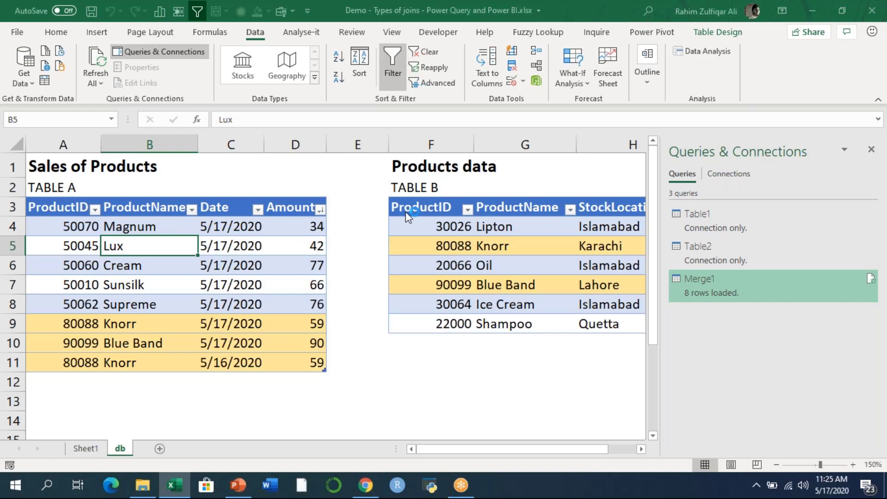
click(316, 103)
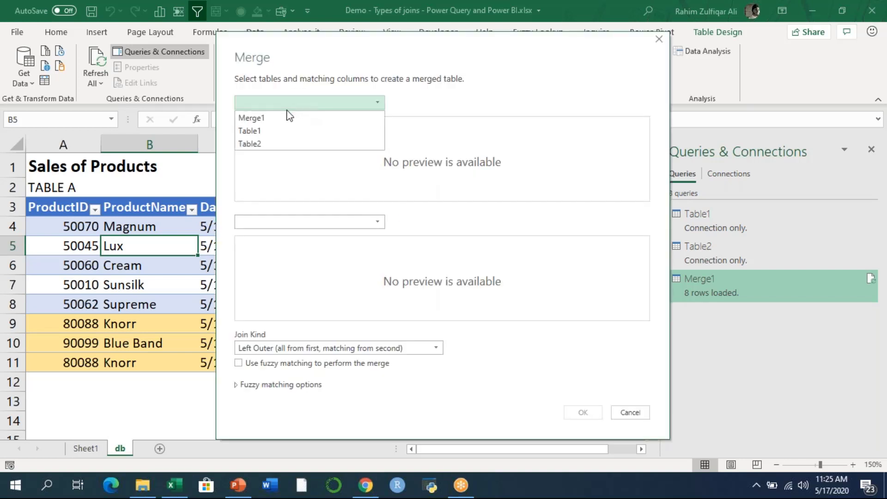
click(259, 131)
Step: Try Table1 as the second table and Merge1 as the first, and switch the first table back to Table1
click(279, 222)
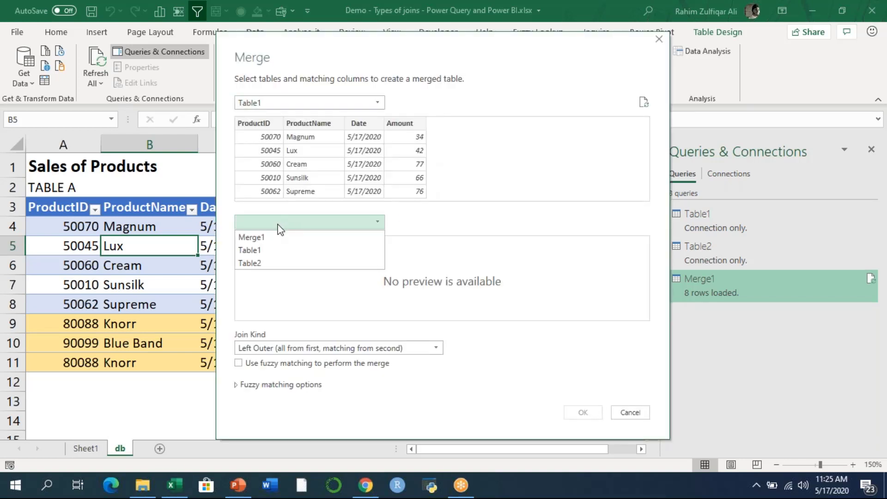
click(265, 252)
click(257, 104)
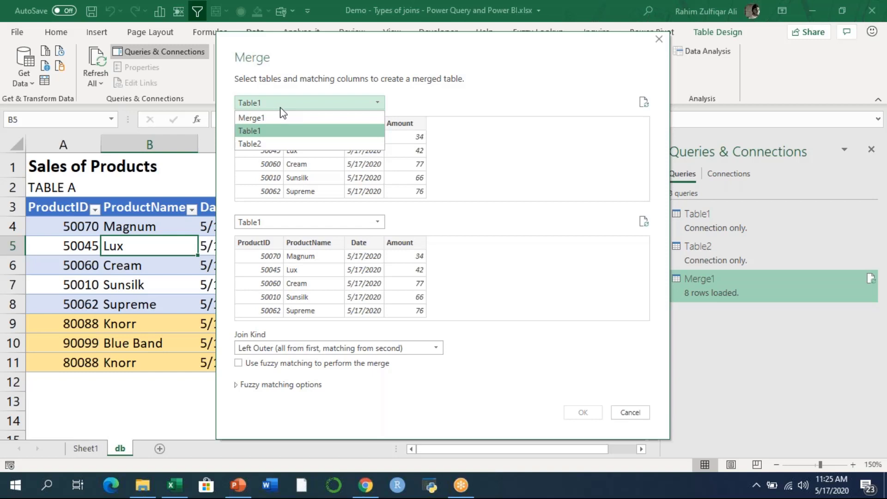
click(278, 116)
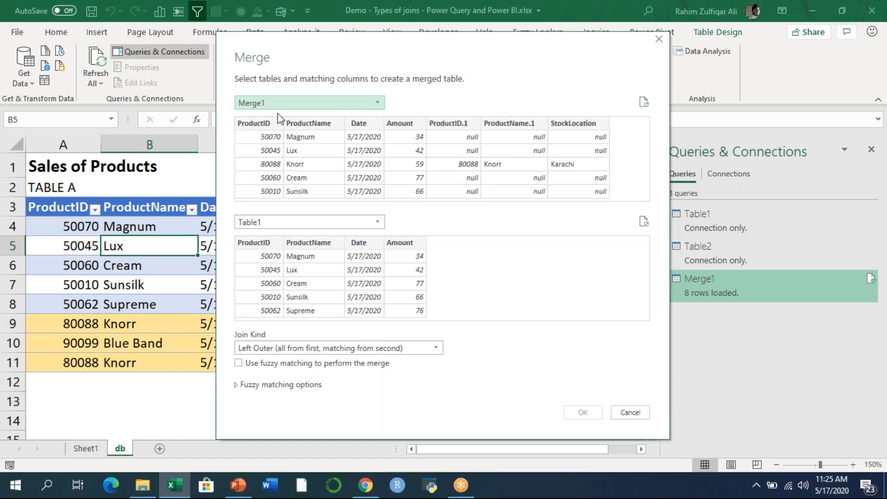
click(276, 104)
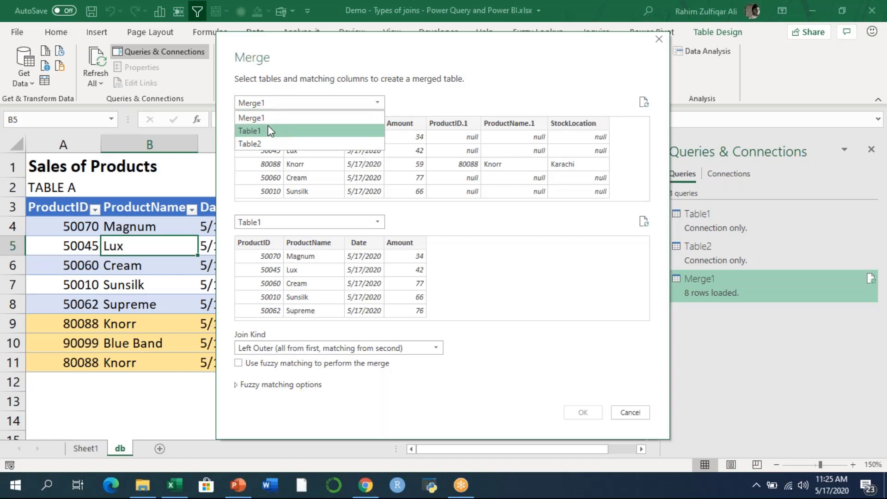
click(270, 132)
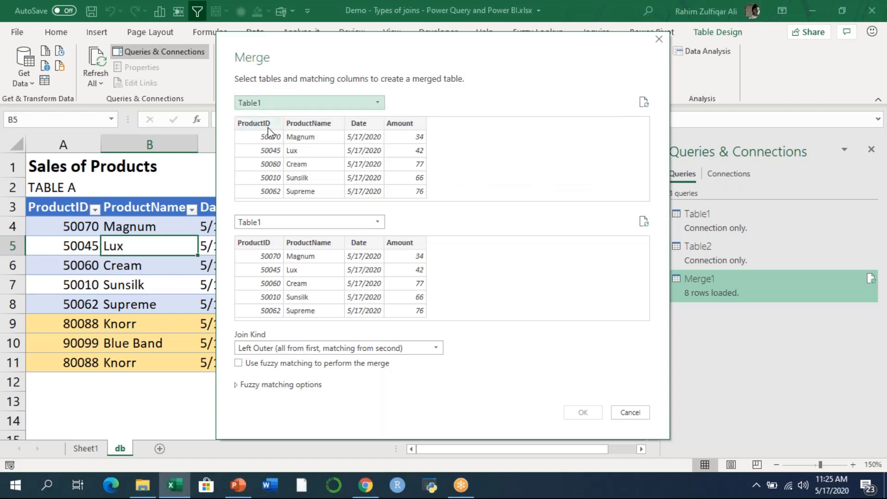
Step: Choose Table2 as the second table and set the join kind to Right Outer (all from second, matching from first)
click(325, 217)
click(257, 262)
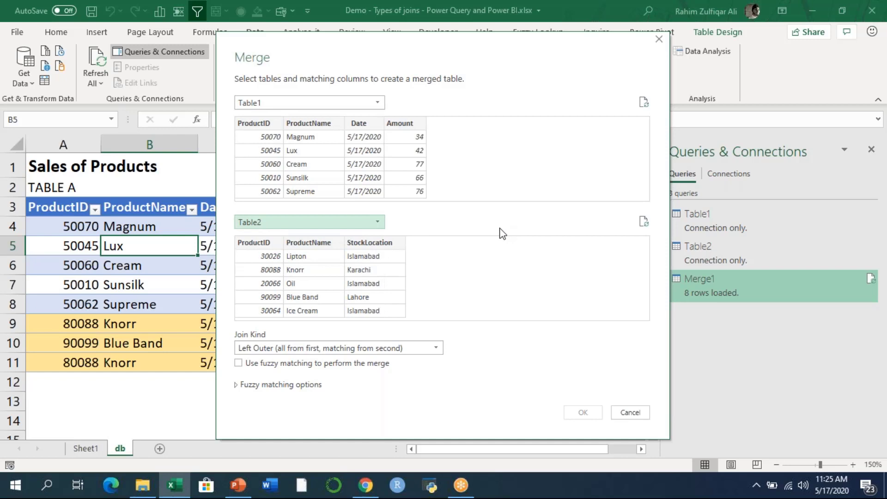
click(295, 347)
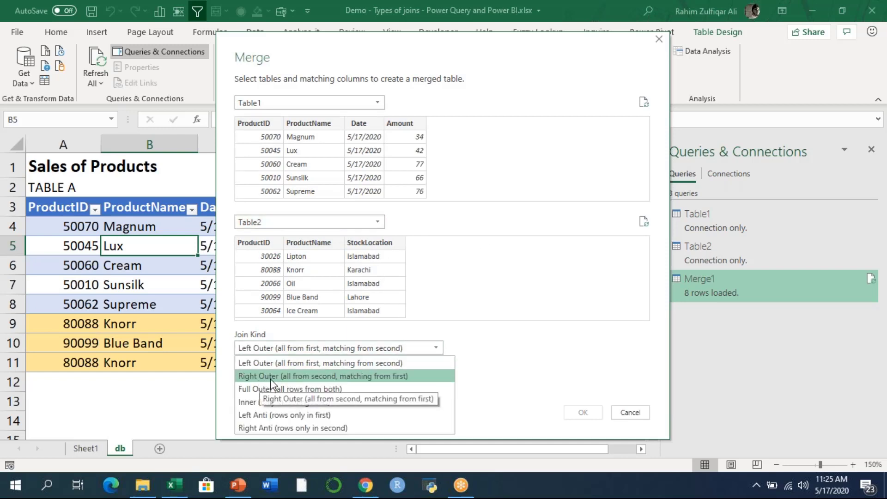
click(275, 378)
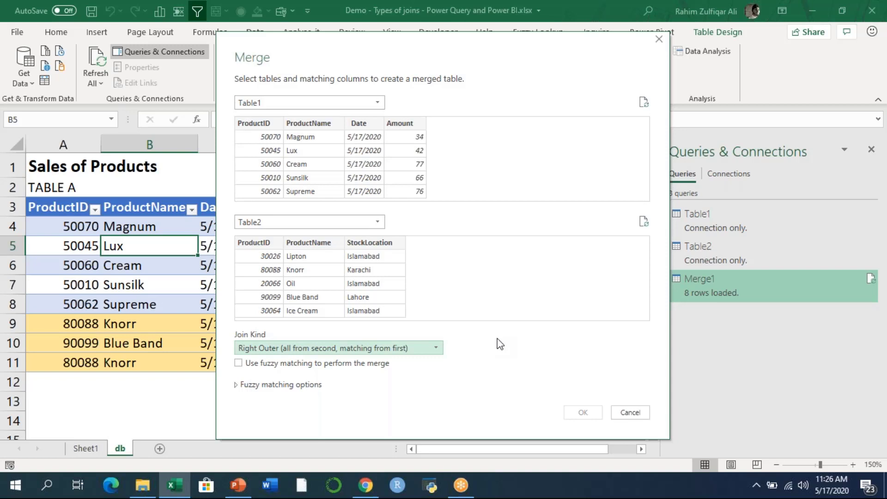
click(360, 350)
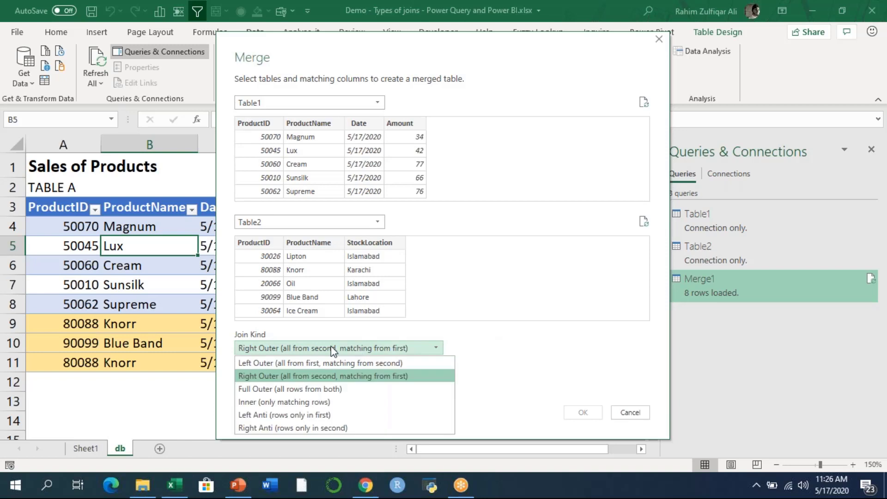
click(286, 380)
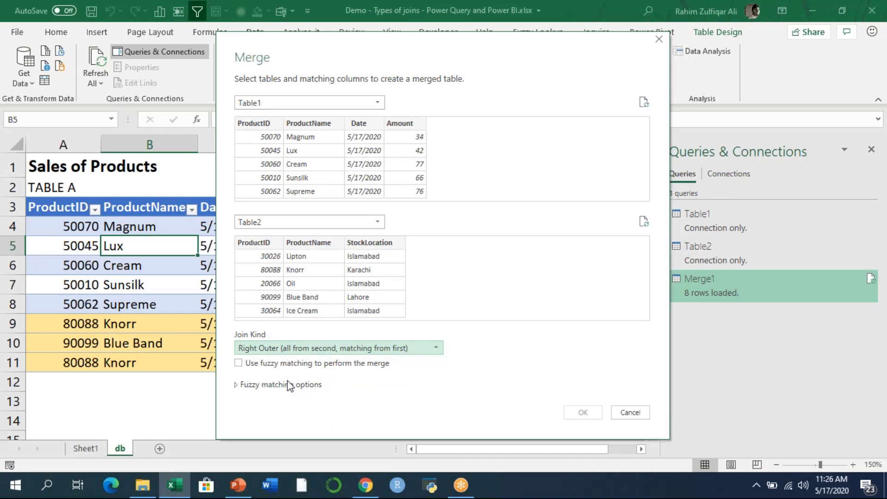
Step: Match the two tables on their ProductID columns and create the merged query
click(245, 241)
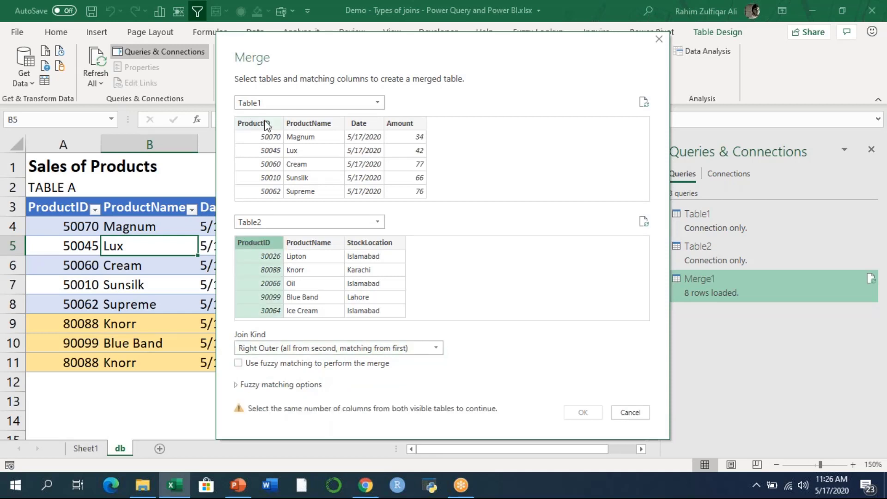
click(266, 123)
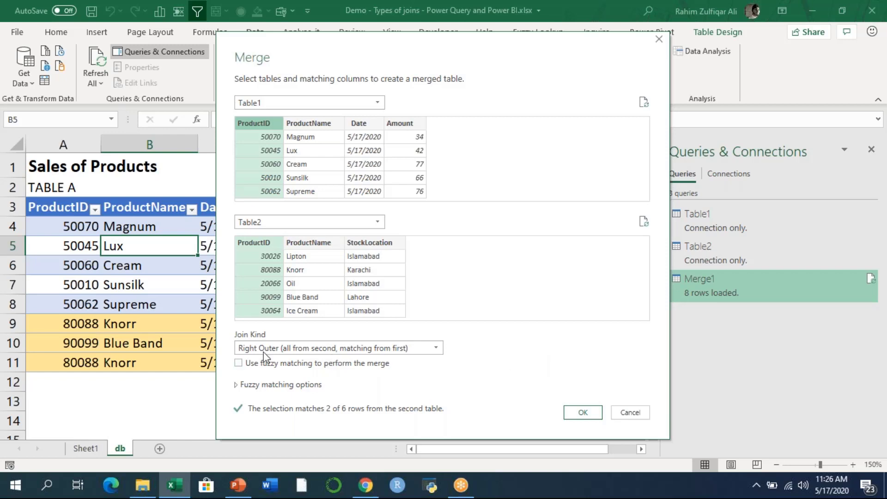
click(585, 414)
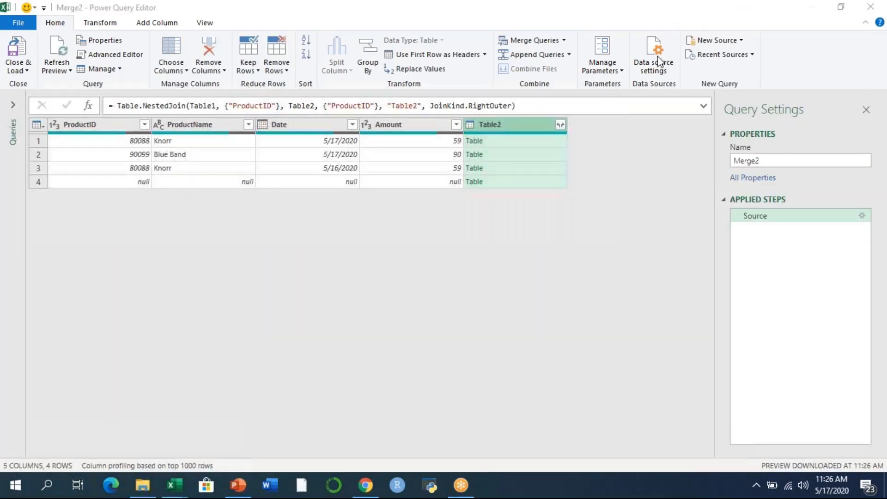
Step: Expand all columns of Table2 in the right outer merge without the original column name prefix
click(560, 125)
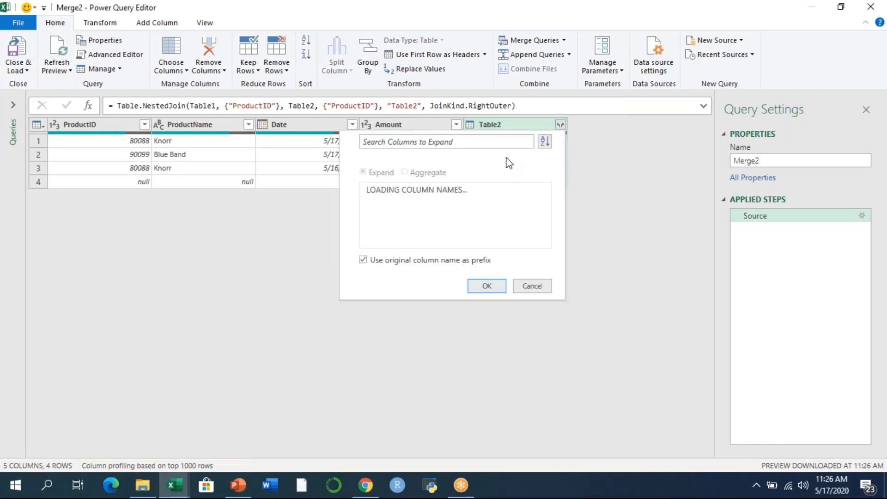
click(363, 259)
click(486, 285)
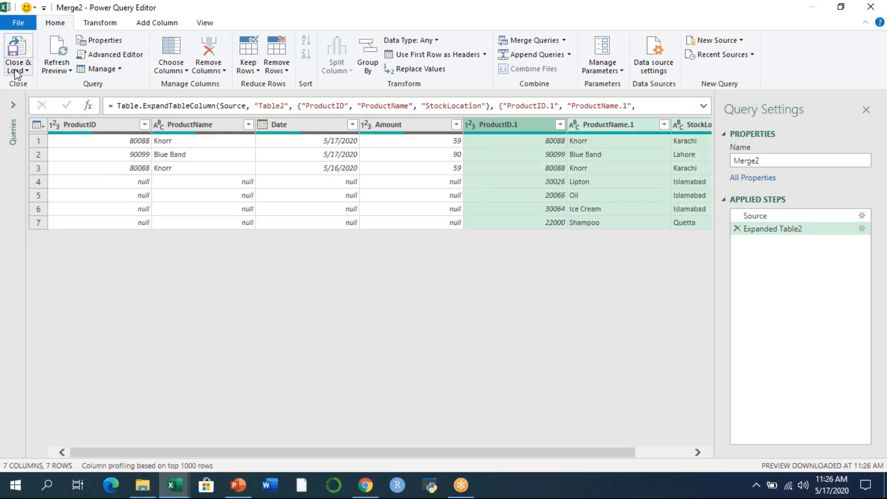
Step: Load the right outer merge into the workbook, and highlight its Table2 values in E2:G8 and the matching Table1 rows in A2:D4
click(306, 123)
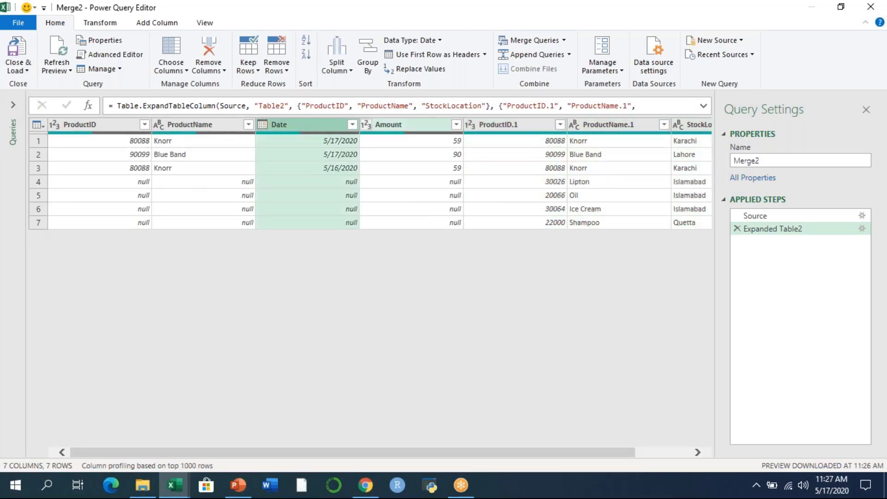
click(388, 124)
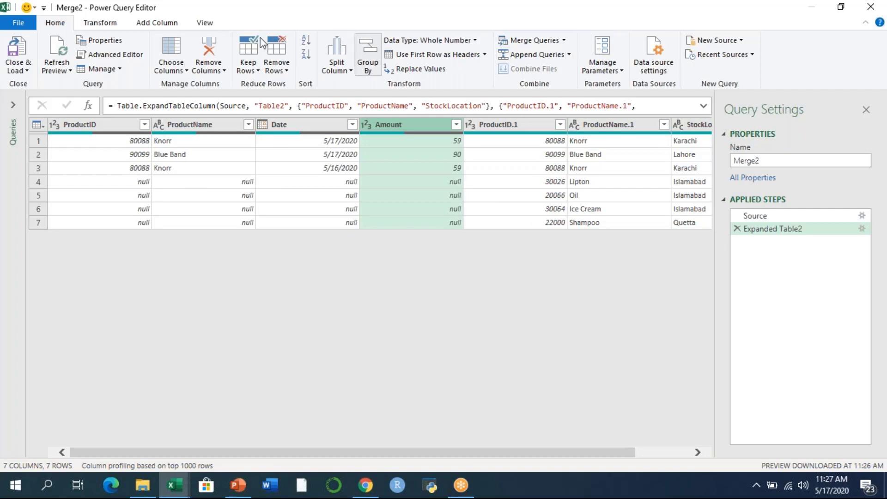
click(15, 72)
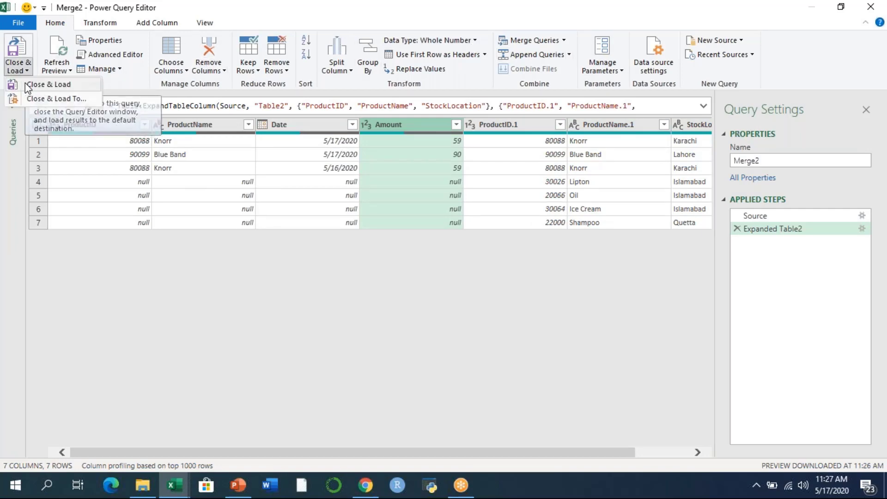
click(26, 86)
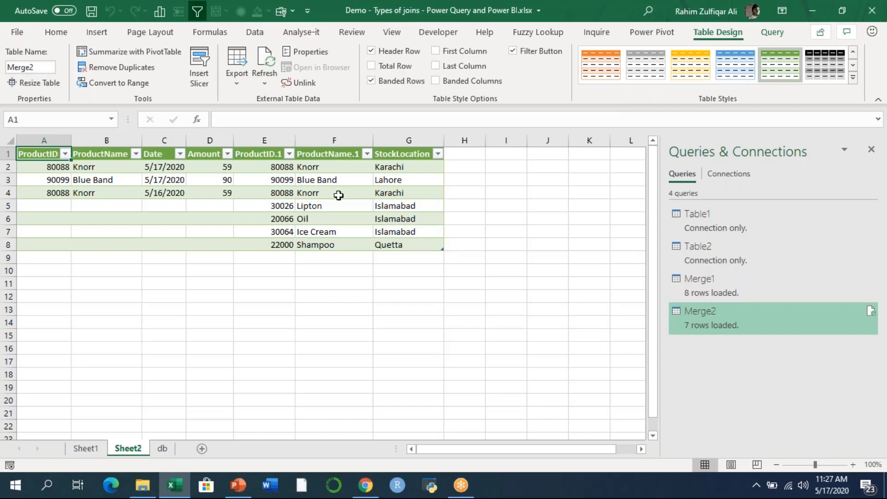
drag(291, 167, 408, 244)
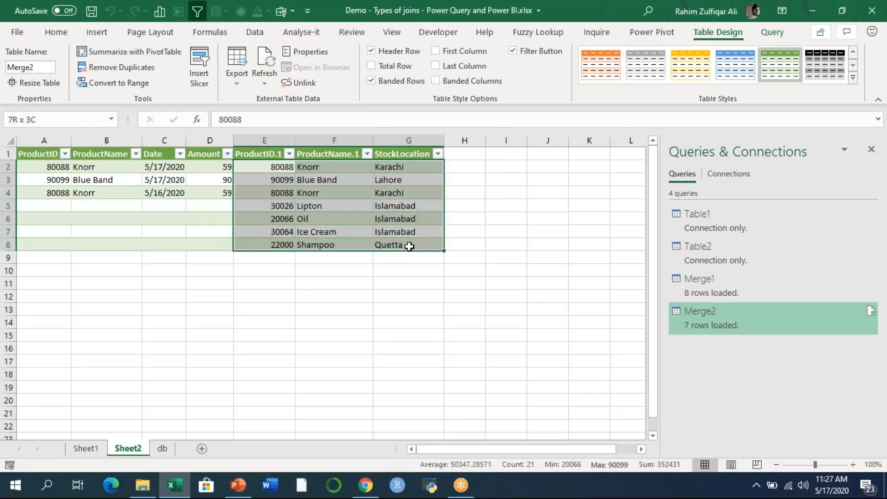
drag(52, 164, 222, 193)
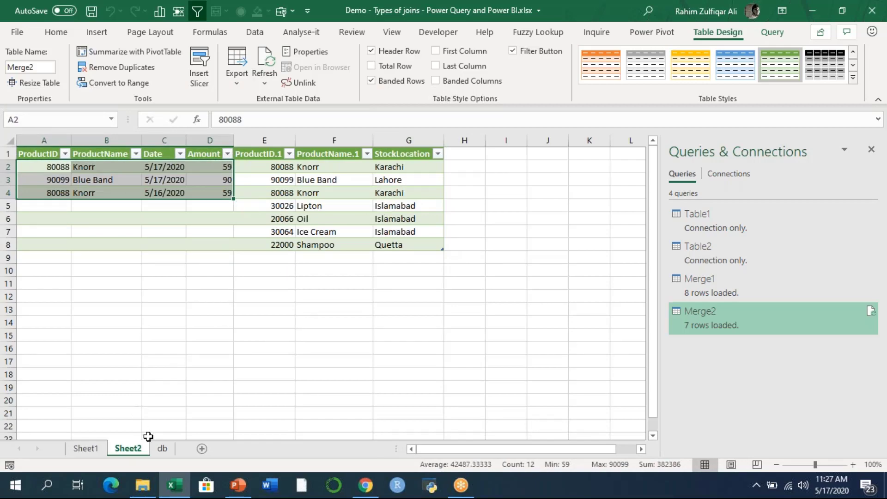